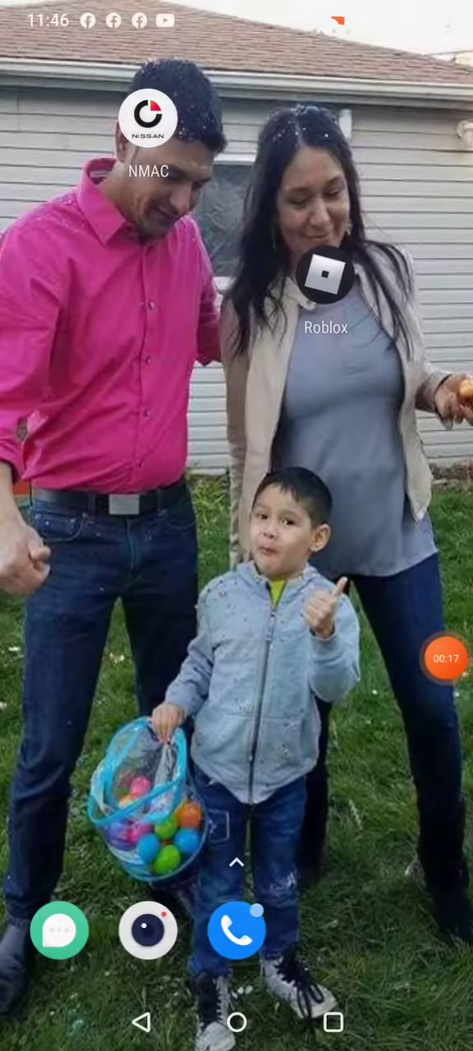
# Launch Roblox and bring up the Vault 8166 portal details from the Continuar row.
pyautogui.click(323, 275)
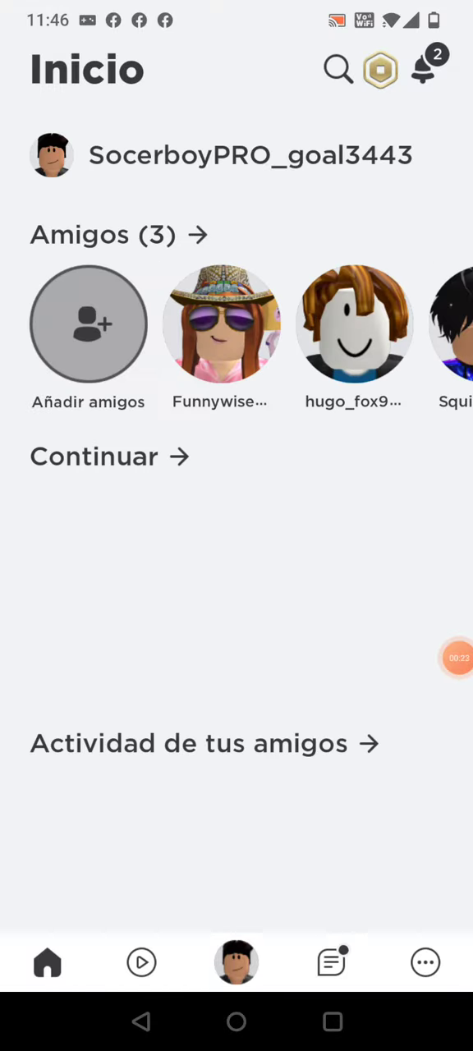
pyautogui.scroll(-5, 237, 518)
pyautogui.click(92, 657)
pyautogui.click(237, 246)
pyautogui.click(92, 369)
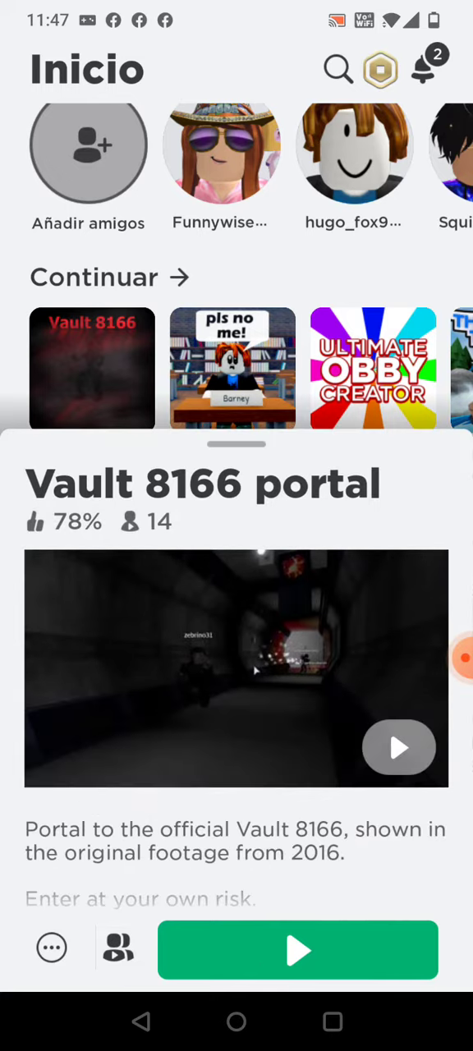
pyautogui.scroll(-5, 237, 657)
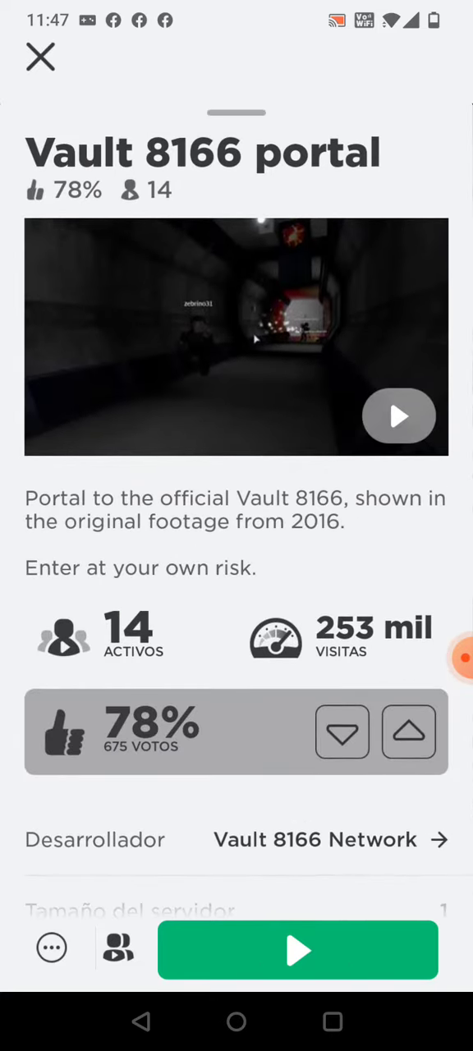
# Start playing the Vault 8166 portal experience with the Play button.
pyautogui.click(297, 950)
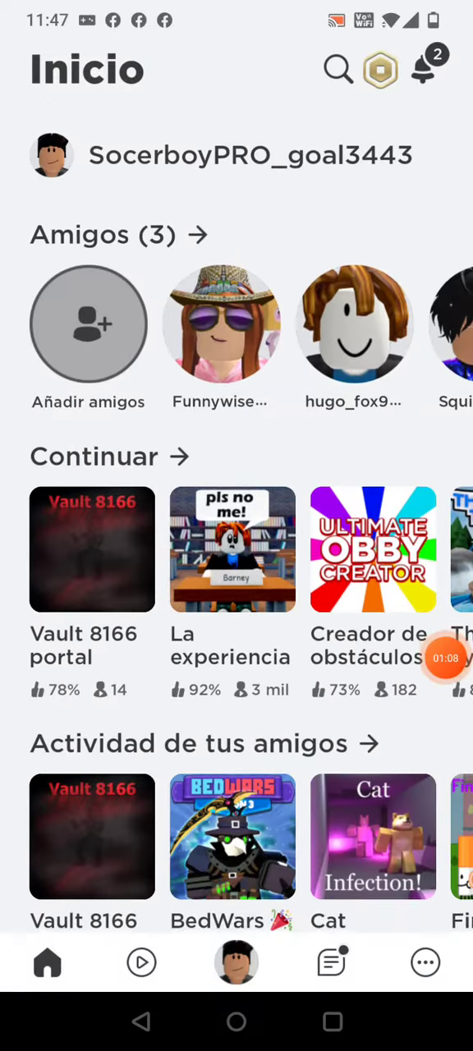
pyautogui.scroll(-3, 237, 525)
pyautogui.scroll(5, 236, 526)
pyautogui.scroll(-3, 236, 526)
# Reopen the Vault 8166 portal details and rejoin the experience.
pyautogui.click(92, 386)
pyautogui.click(297, 950)
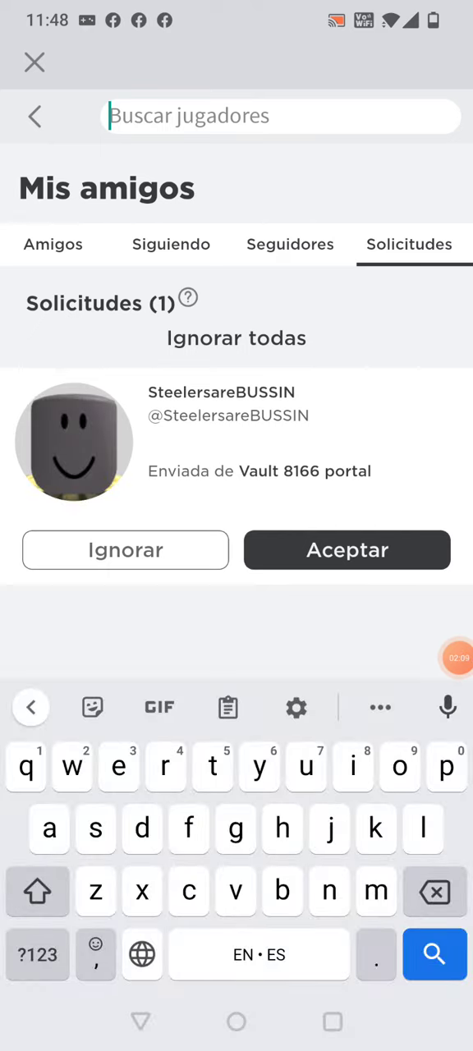
pyautogui.click(347, 550)
pyautogui.click(439, 117)
pyautogui.write('1x1x1')
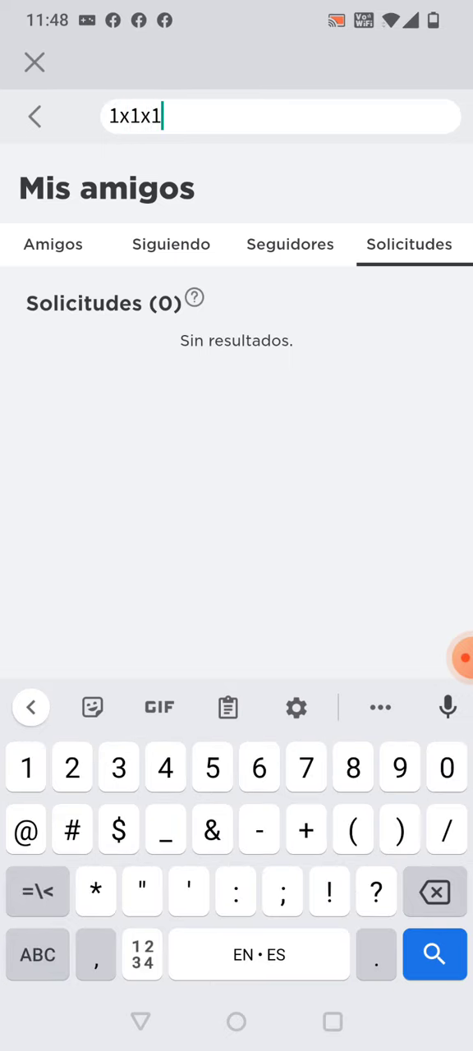
pyautogui.press('Return')
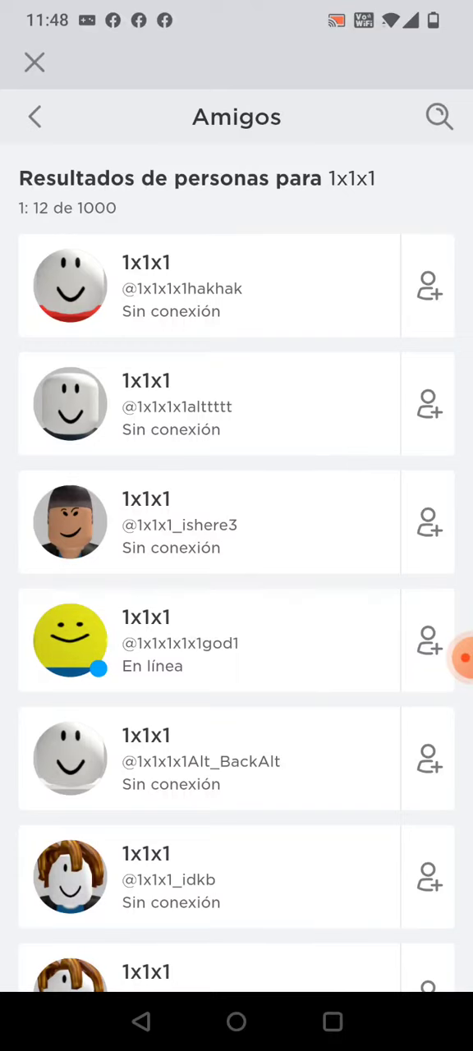
# Go back through the friends page to the Inicio home feed.
pyautogui.click(35, 117)
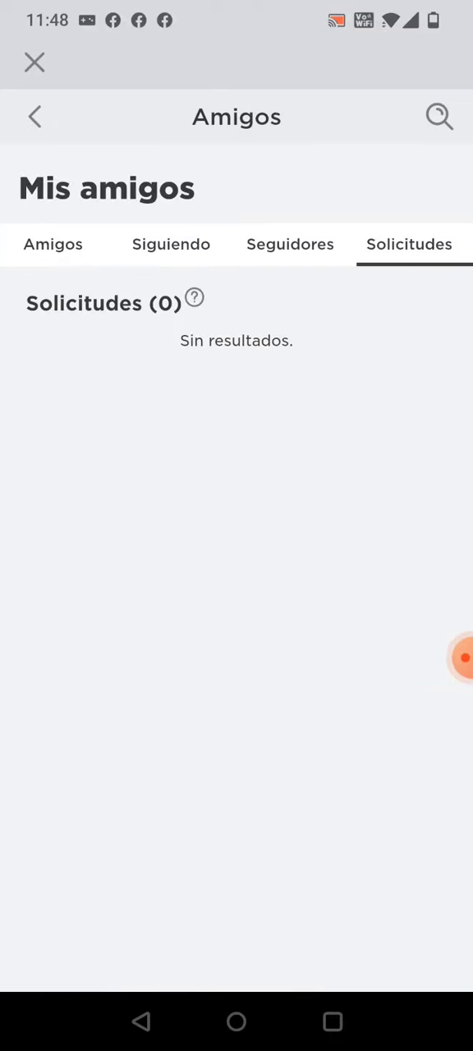
pyautogui.click(35, 116)
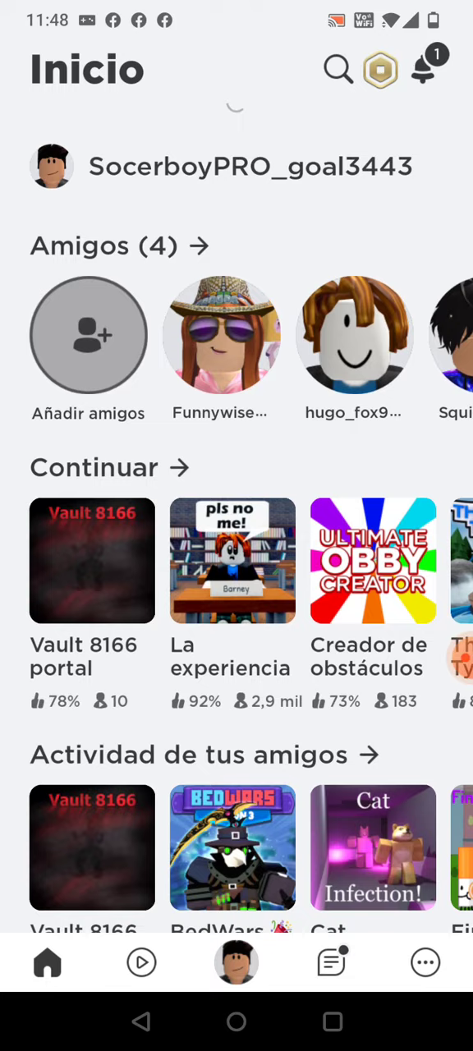
pyautogui.scroll(2, 237, 525)
pyautogui.moveTo(369, 369); pyautogui.dragTo(123, 370)
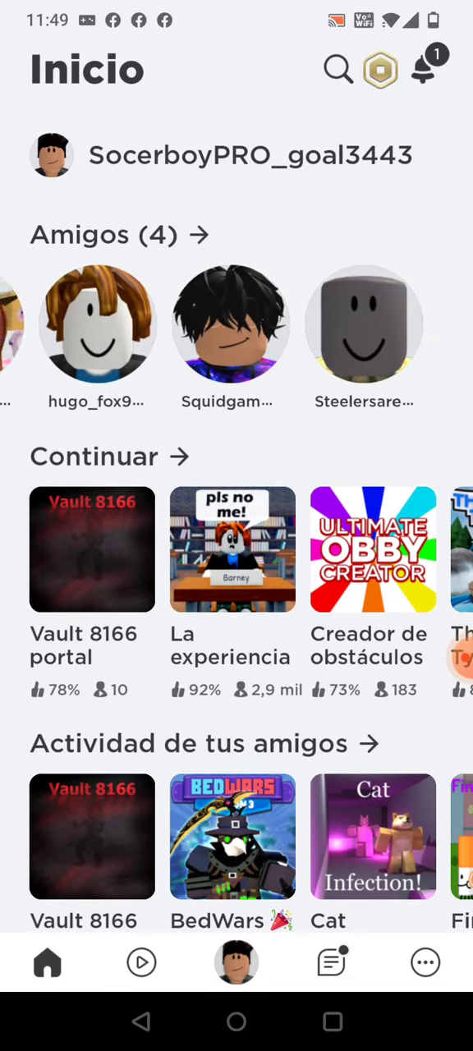
pyautogui.moveTo(370, 591); pyautogui.dragTo(213, 591)
pyautogui.moveTo(369, 550); pyautogui.dragTo(123, 550)
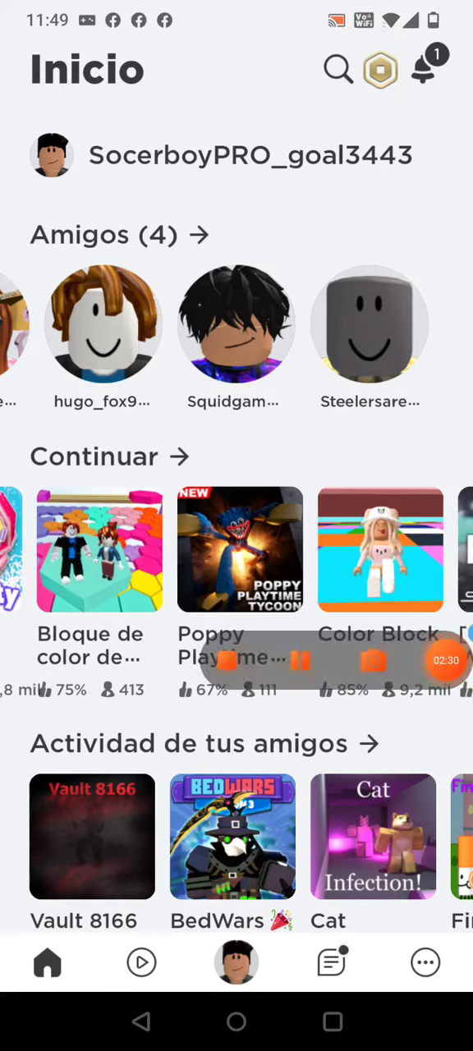